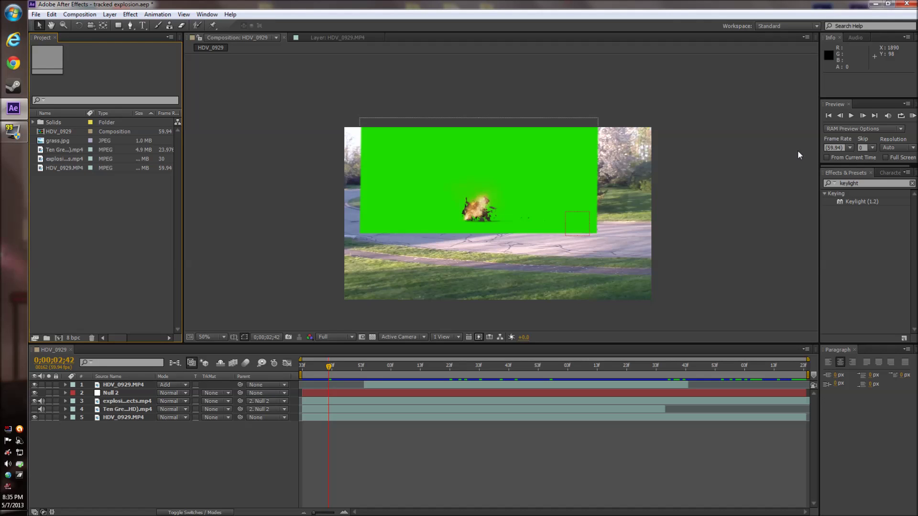
RAM-preview the composition, showing the explosion still on its green background
click(912, 114)
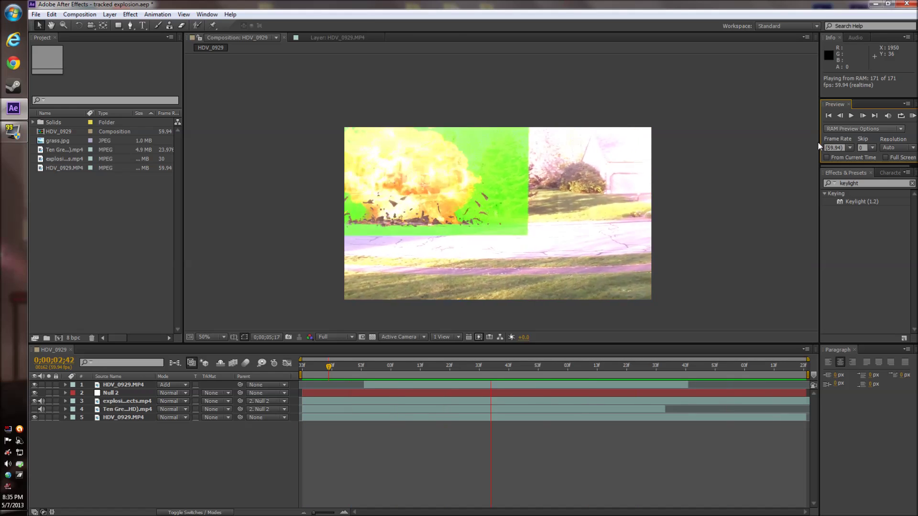
Stop playback, move to an explosion frame and drag Keylight (1.2) onto the explosion layer
click(912, 116)
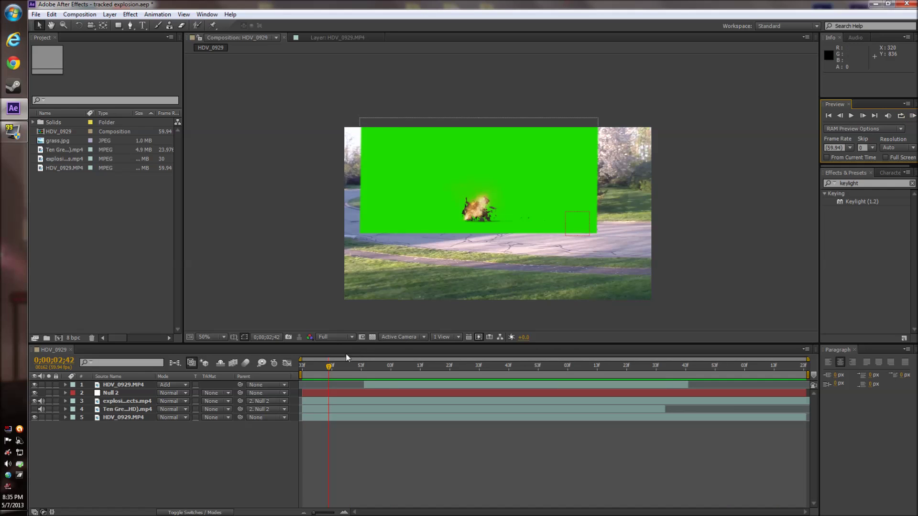
mouse_move(335, 367)
mouse_down()
mouse_move(413, 367)
mouse_move(344, 368)
mouse_up()
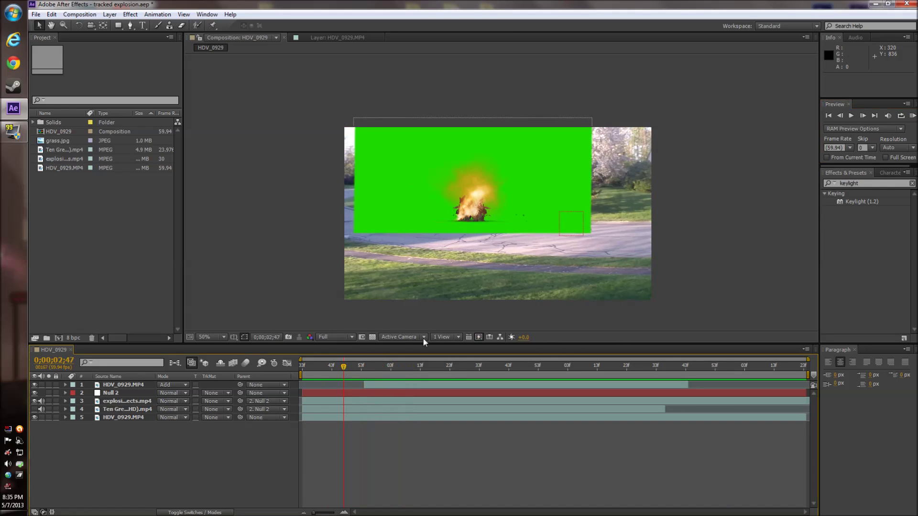
click(860, 184)
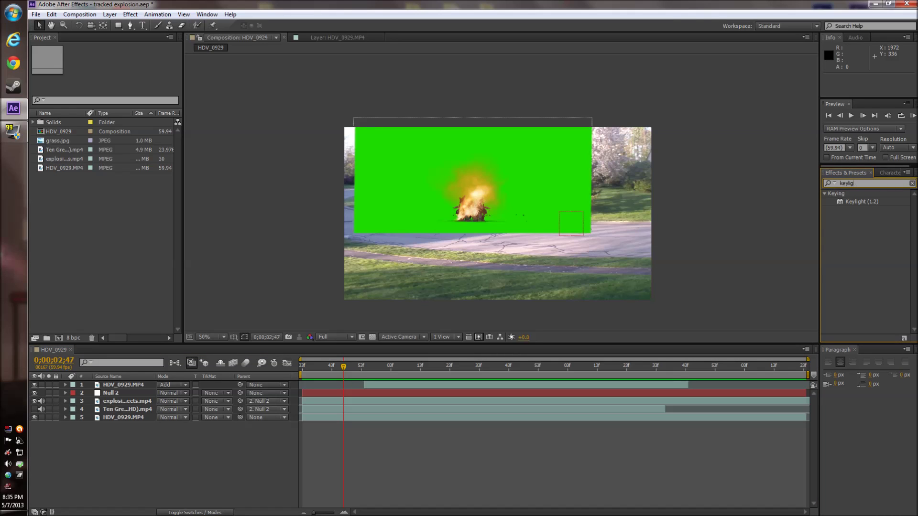
click(911, 182)
text(keylig)
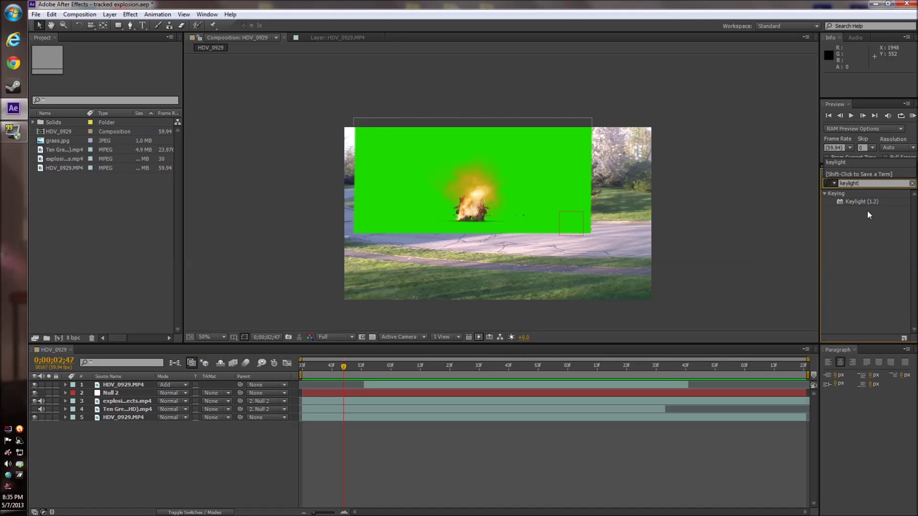
drag(863, 201, 515, 184)
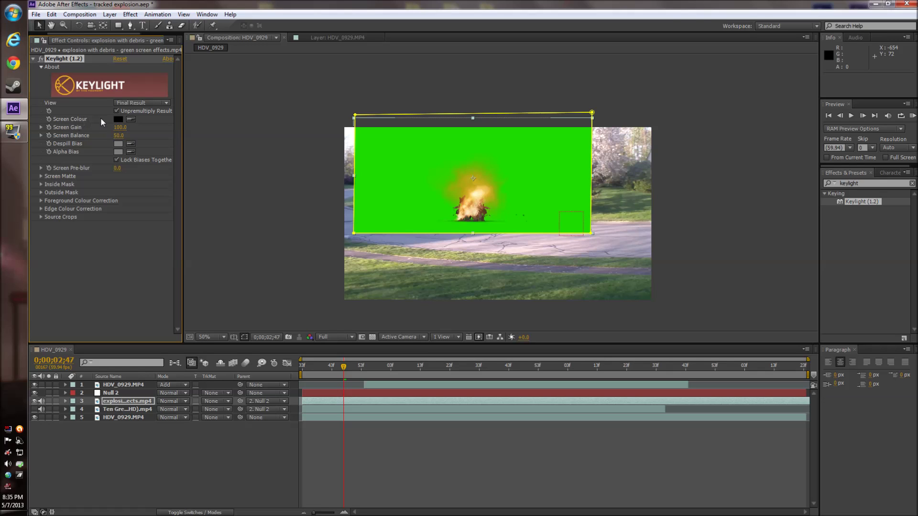
Cancel a trial Screen Colour swatch, then sample the green background with Keylight's eyedropper
click(118, 120)
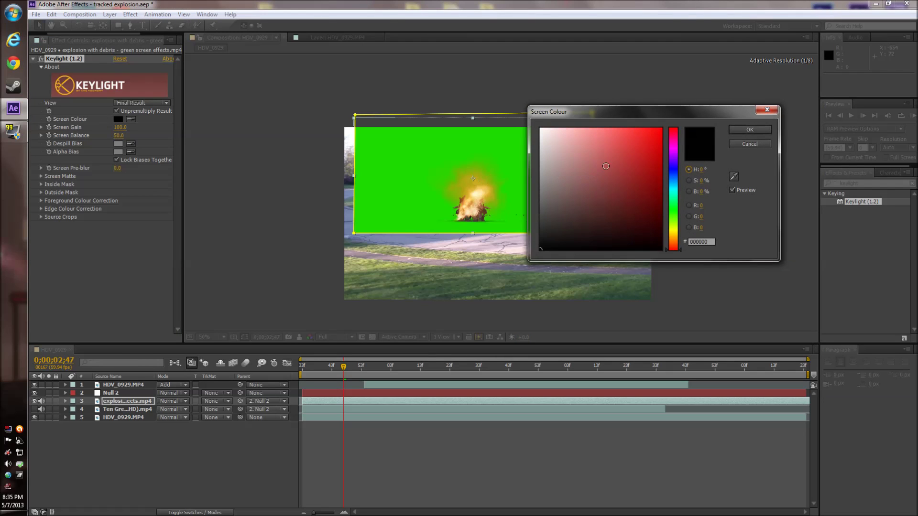
mouse_move(605, 166)
mouse_down()
mouse_move(629, 162)
mouse_move(476, 296)
mouse_up()
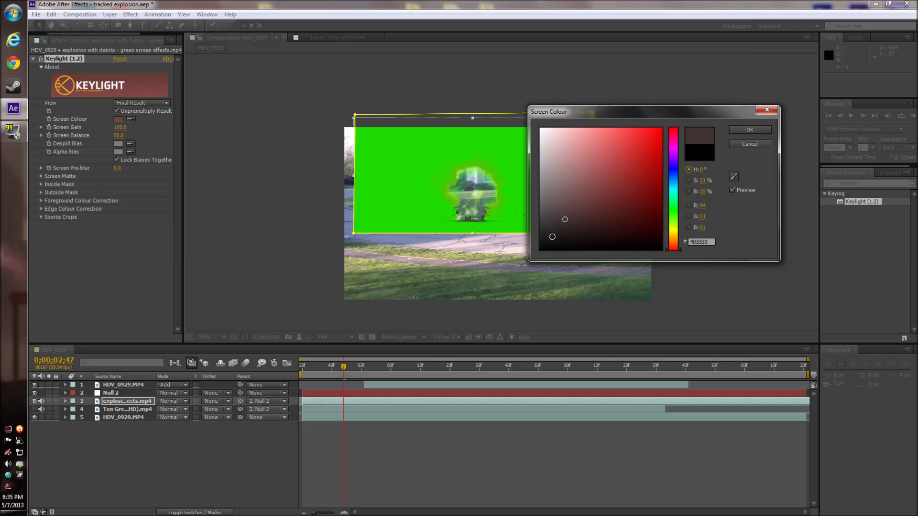
click(749, 130)
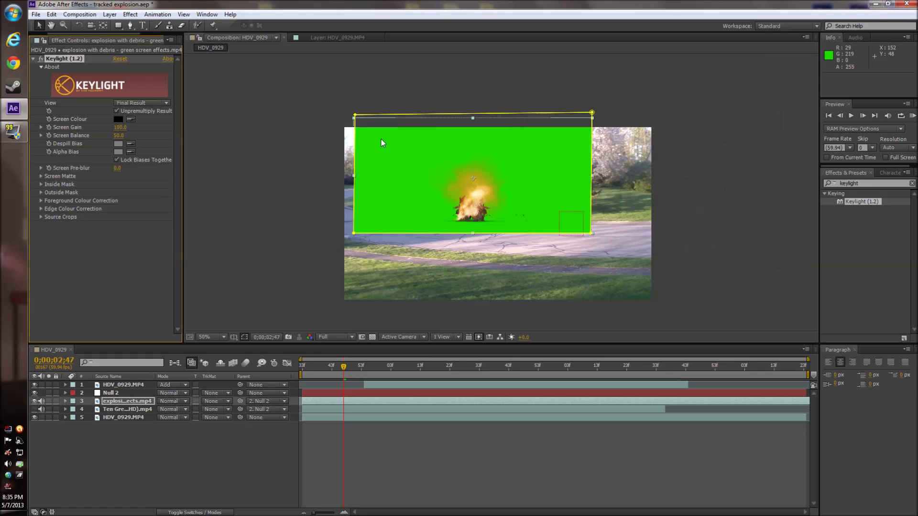
click(130, 119)
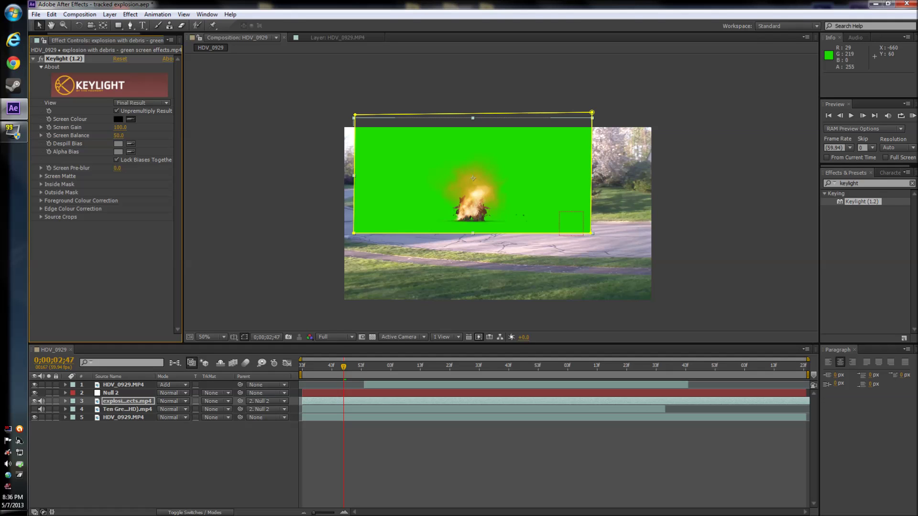
click(395, 149)
scroll(508, 203, up, 1)
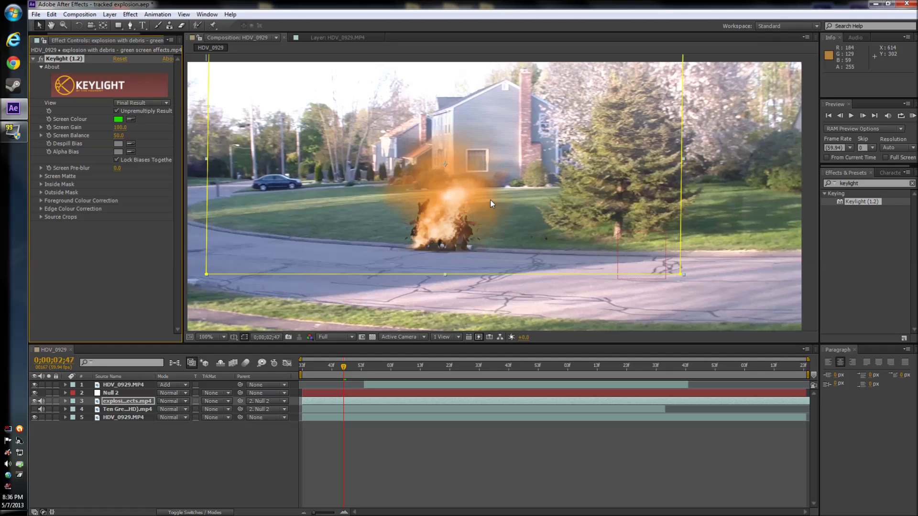
scroll(456, 206, up, 1)
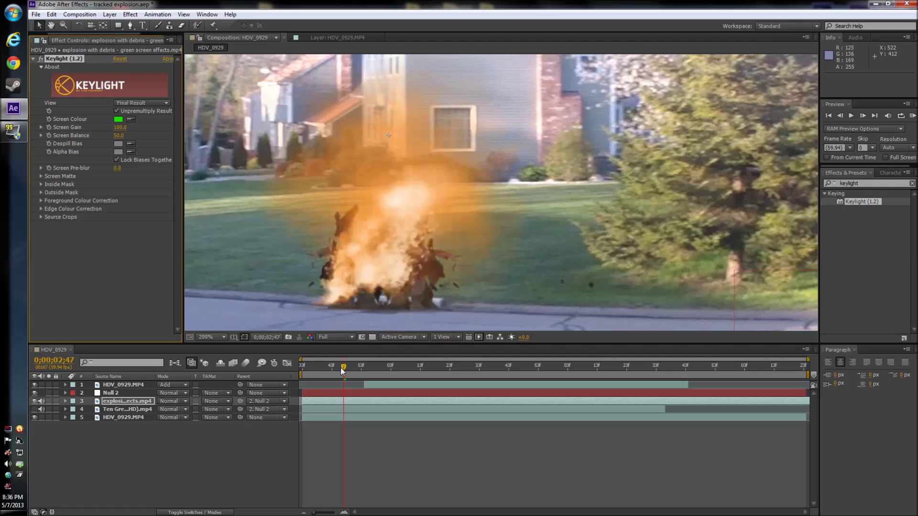
Scrub through later, brighter explosion frames to check the key over the street
mouse_move(344, 367)
mouse_down()
mouse_move(453, 365)
mouse_move(316, 369)
mouse_move(338, 367)
mouse_up()
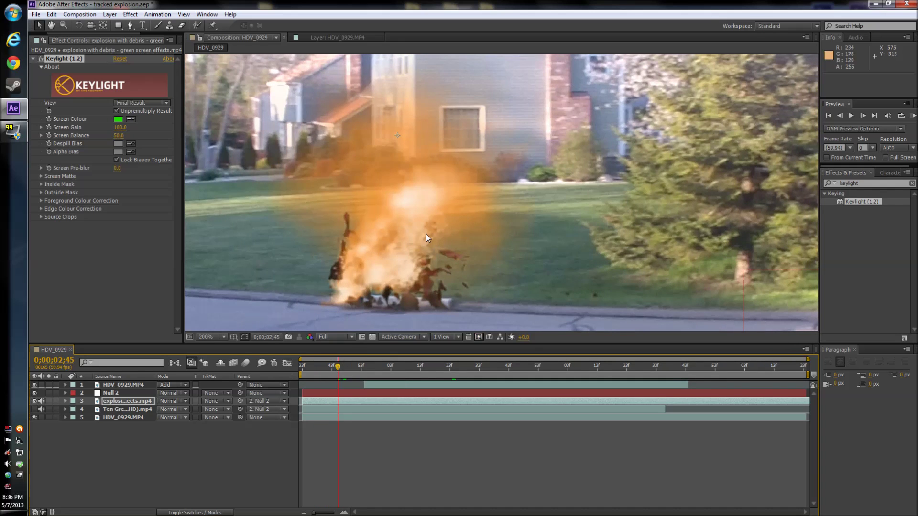
scroll(425, 234, down, 1)
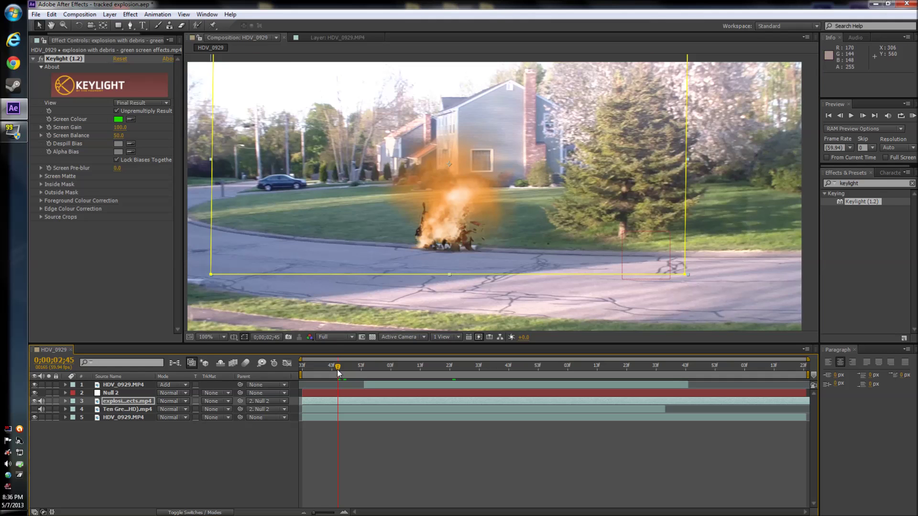
drag(337, 369, 358, 366)
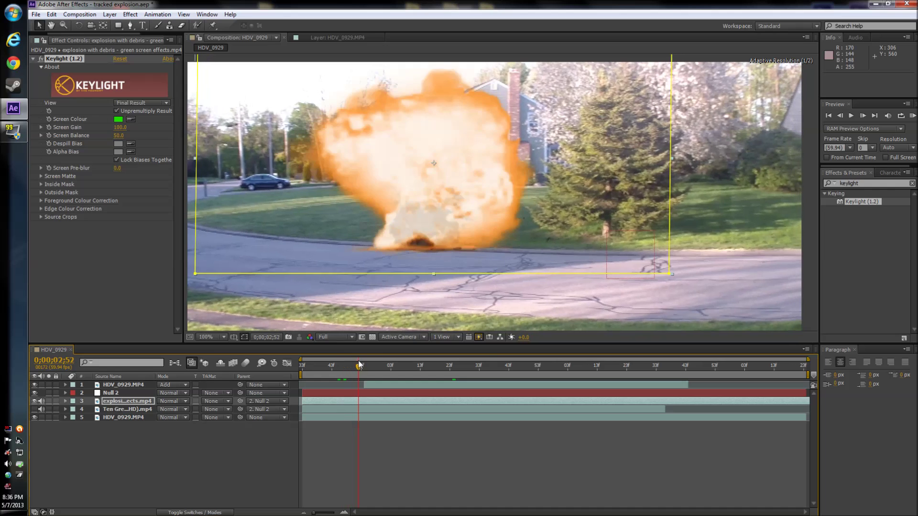
drag(359, 366, 390, 365)
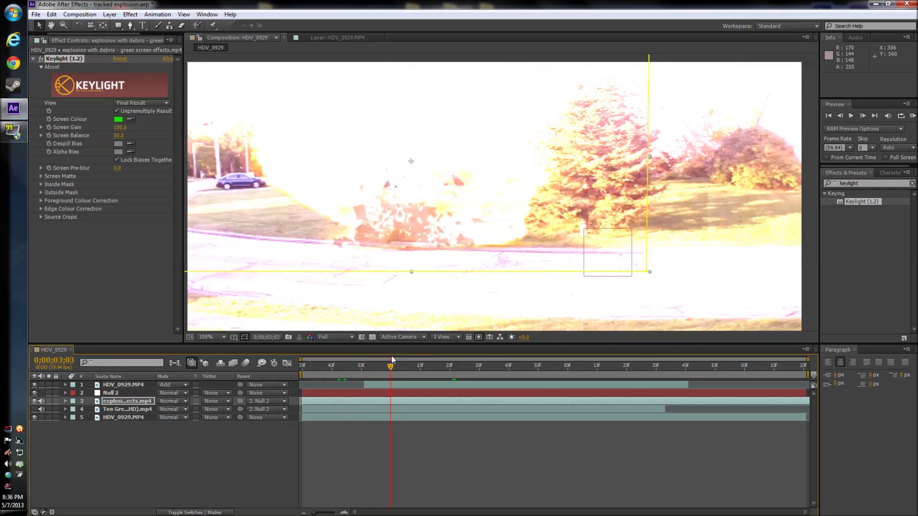
Switch Keylight's View to Screen Matte and return to an earlier explosion frame
click(140, 103)
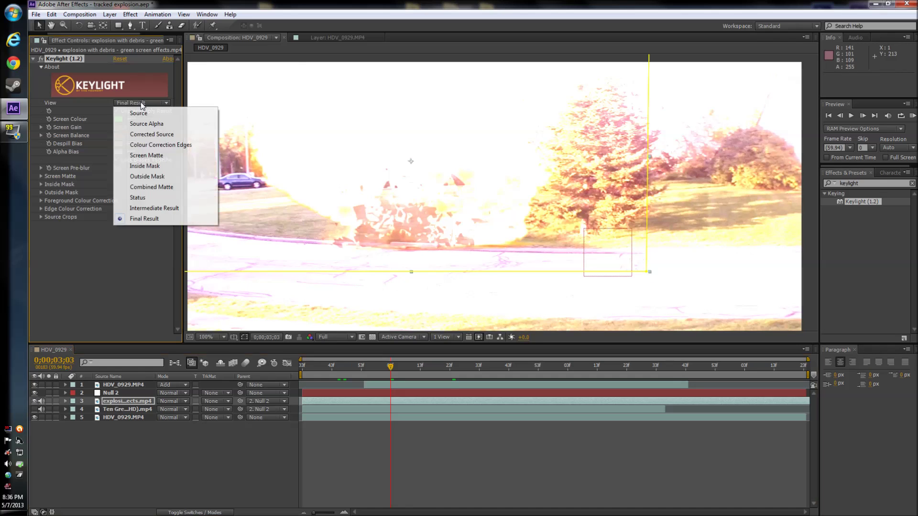
click(146, 156)
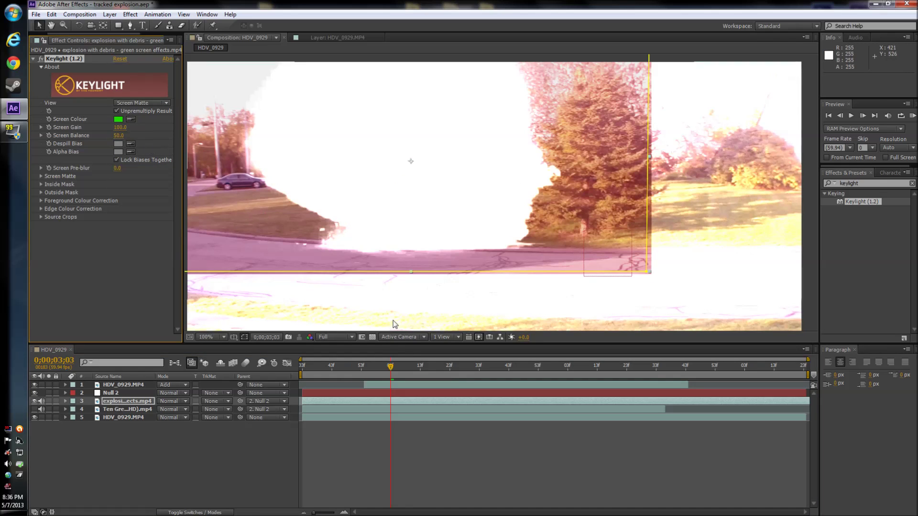
drag(390, 366, 330, 366)
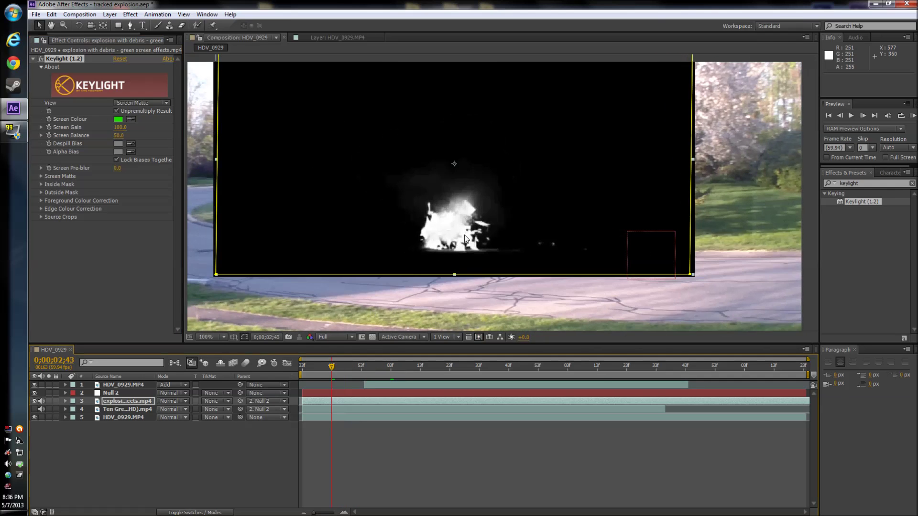
scroll(444, 230, up, 1)
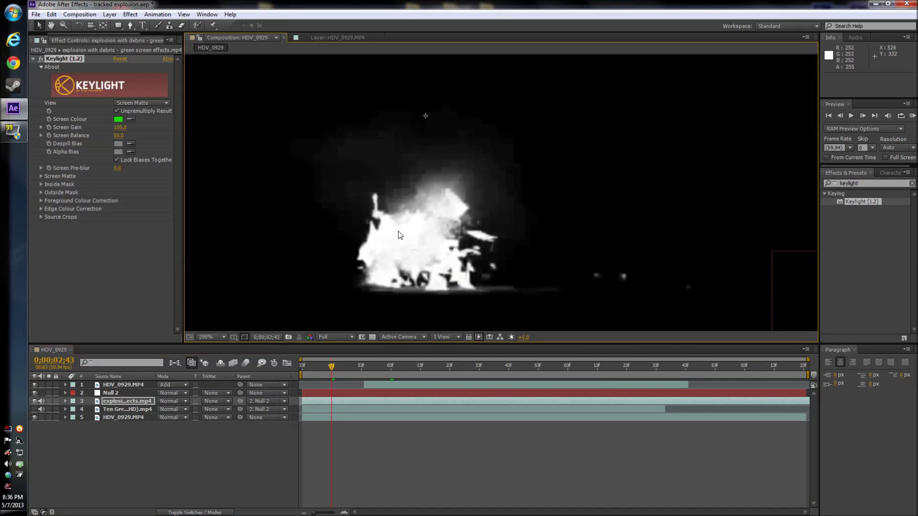
scroll(400, 233, down, 1)
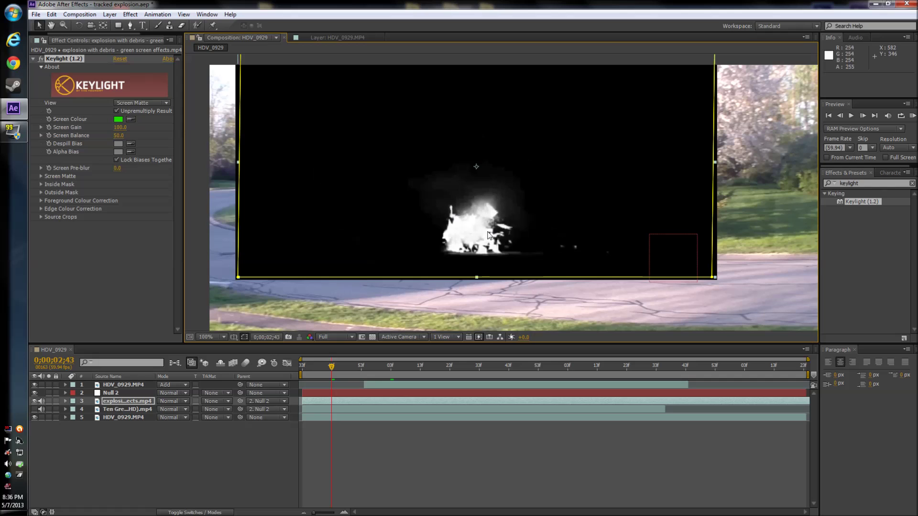
scroll(462, 218, up, 1)
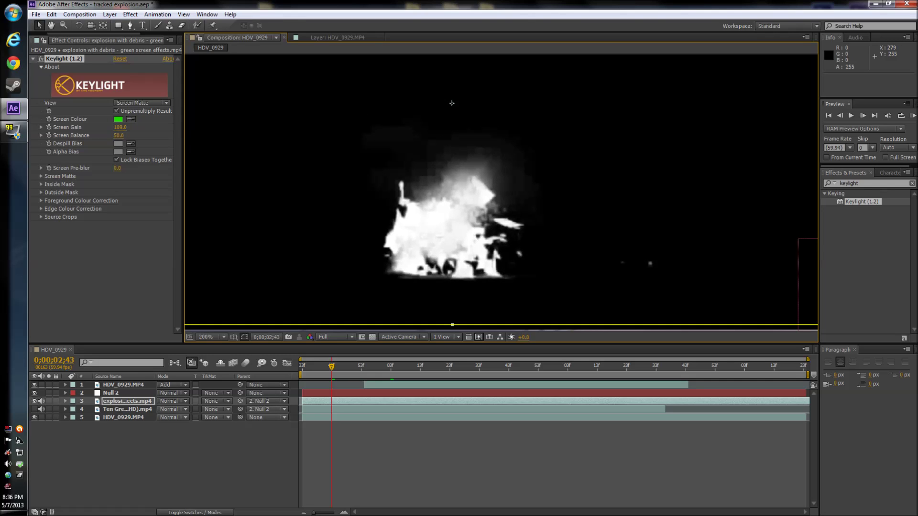
Raise Keylight's Screen Gain to 124, then reset it back to 100
drag(119, 127, 124, 127)
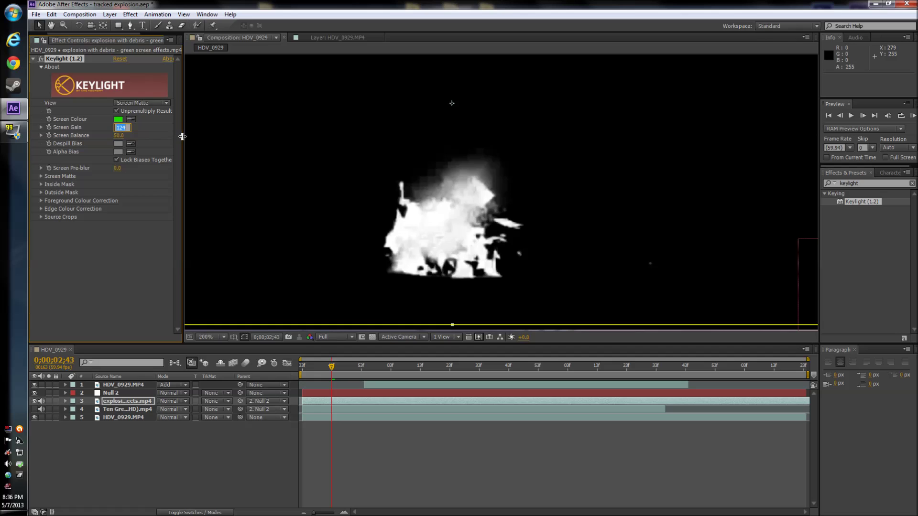
click(125, 216)
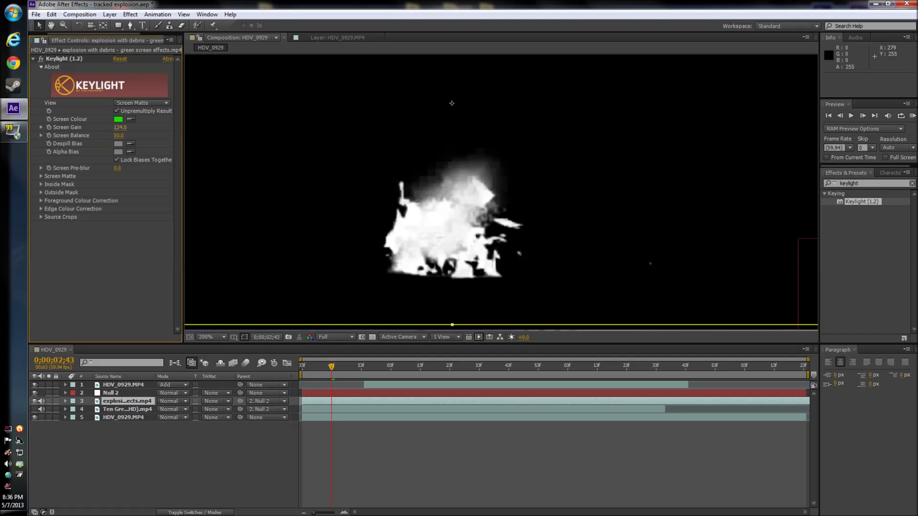
click(119, 58)
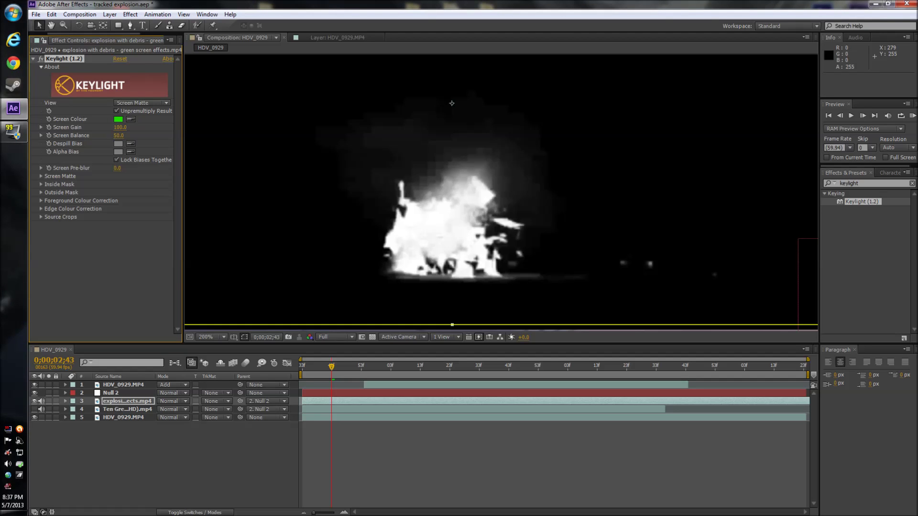
drag(121, 127, 123, 127)
Set Keylight's View to Final Result, deselect the layer and RAM-preview the keyed composite
click(144, 103)
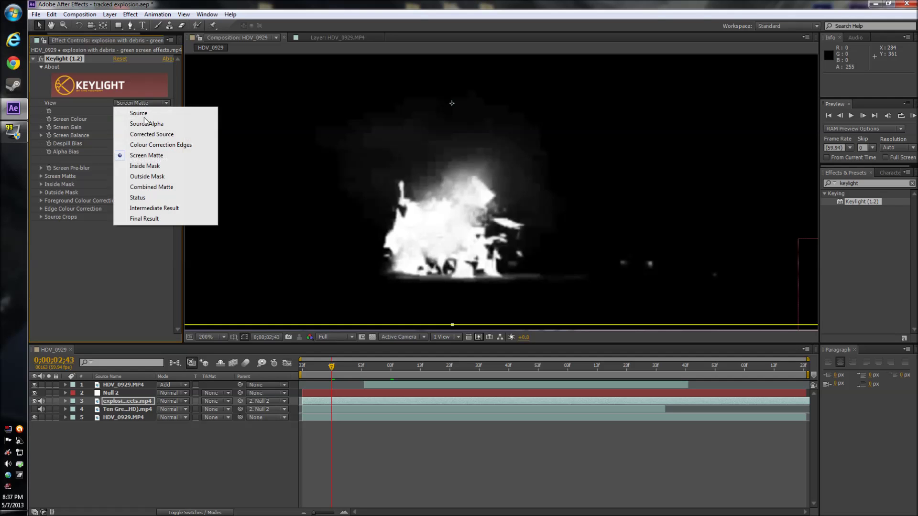
click(164, 214)
scroll(485, 229, down, 1)
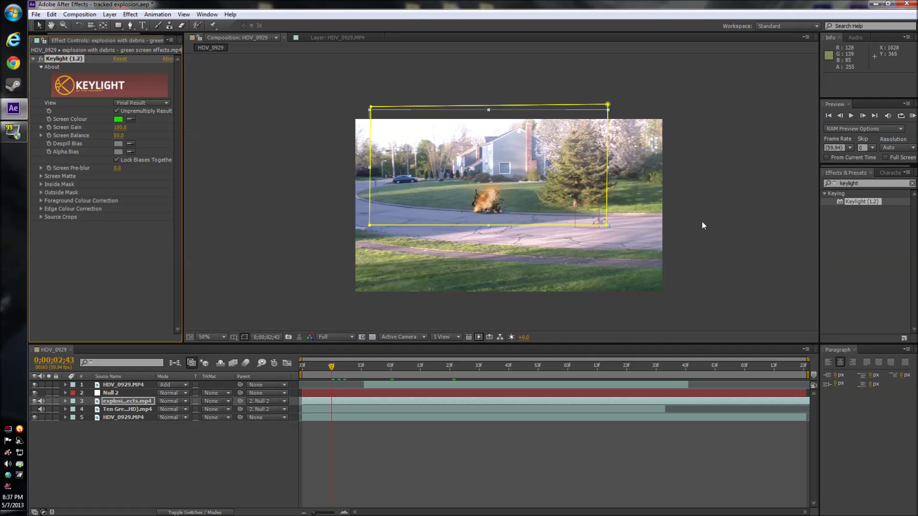
click(769, 199)
click(912, 116)
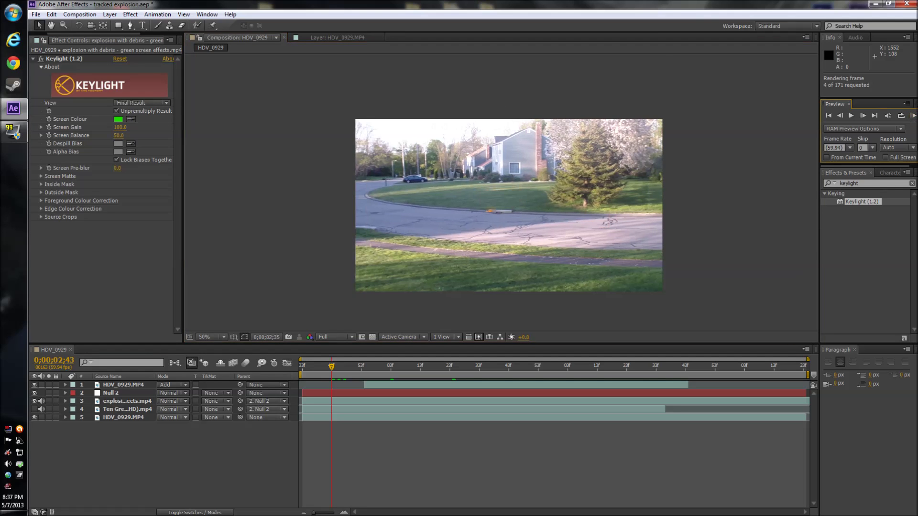